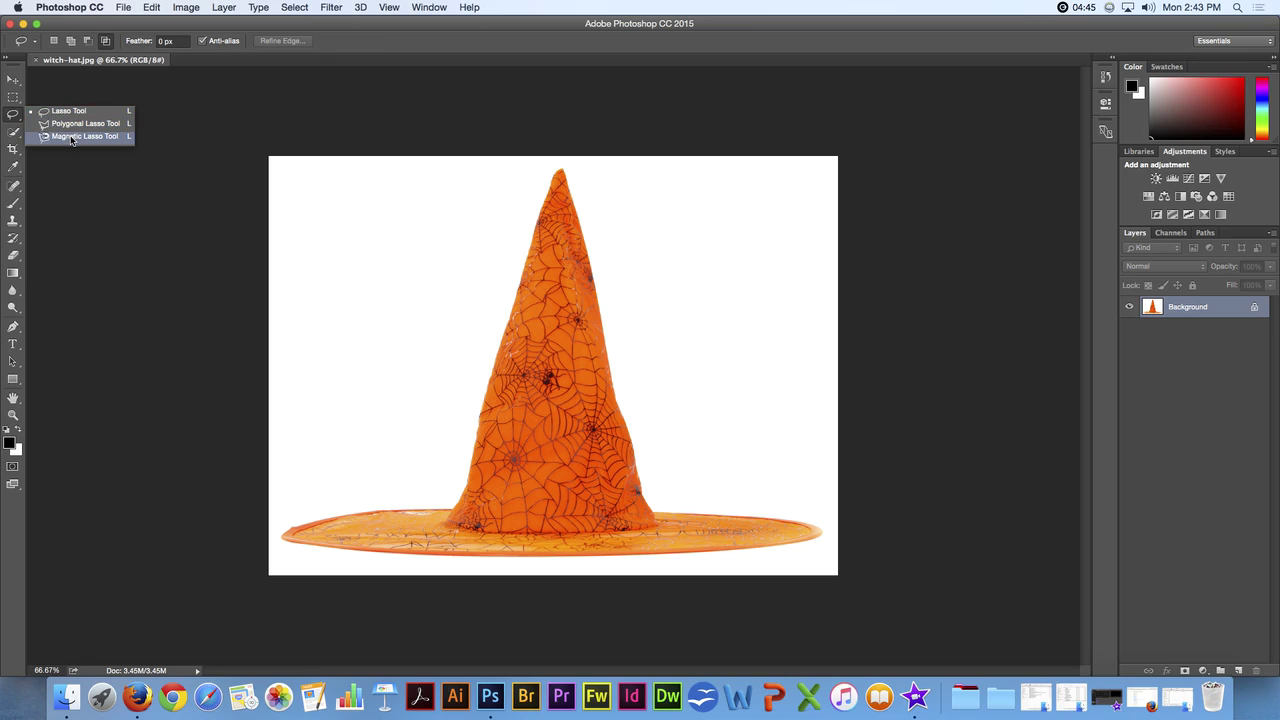
Draw a freehand selection with the Lasso Tool in new-selection mode on the white area beside the hat
click(78, 111)
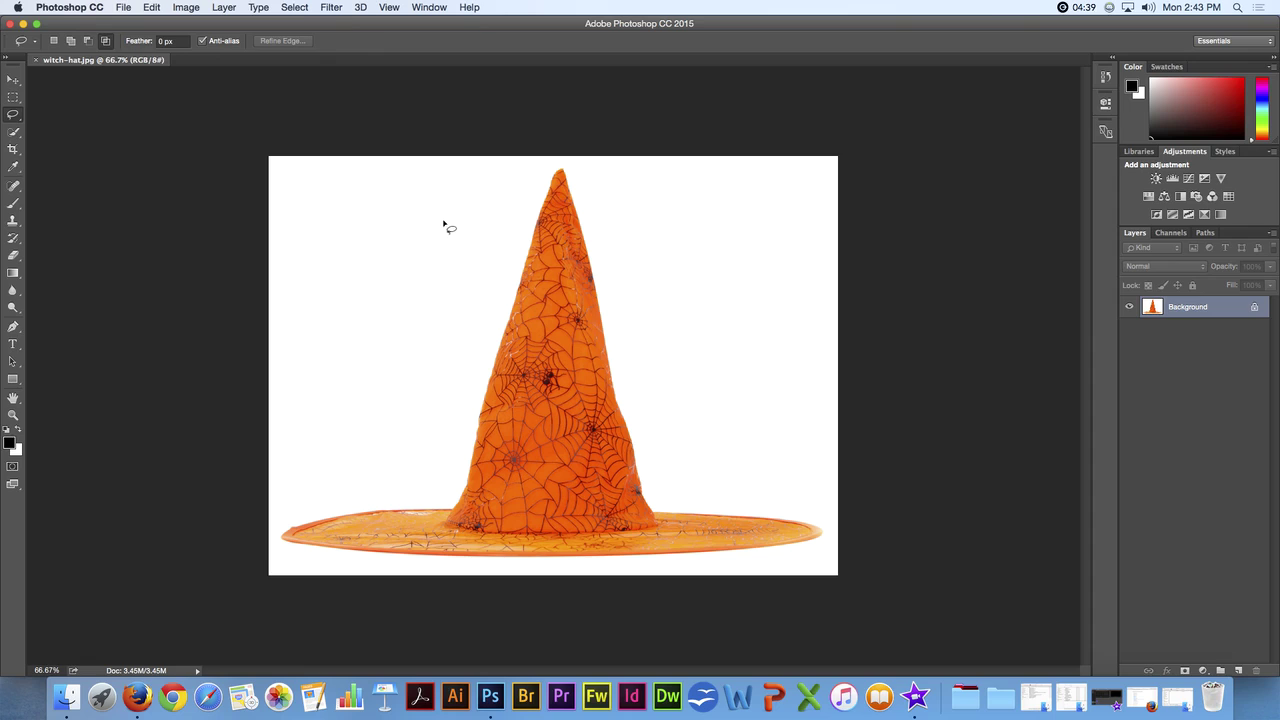
mouse_move(440, 221)
mouse_down()
mouse_move(378, 201)
mouse_move(345, 215)
mouse_move(323, 260)
mouse_move(329, 289)
mouse_move(359, 310)
mouse_move(434, 309)
mouse_move(457, 274)
mouse_move(441, 223)
mouse_up()
mouse_move(392, 256)
mouse_down()
mouse_move(357, 314)
mouse_move(364, 357)
mouse_move(414, 331)
mouse_move(423, 280)
mouse_move(390, 256)
mouse_up()
click(55, 42)
drag(395, 301, 371, 403)
click(416, 358)
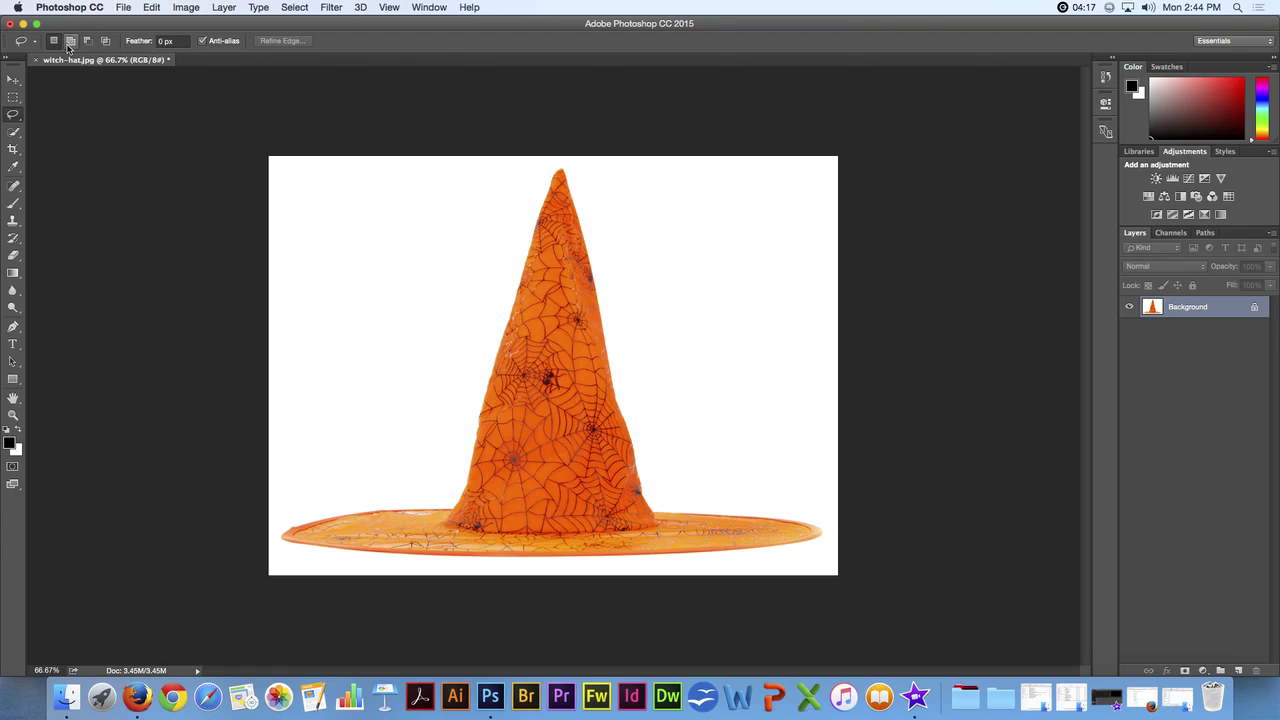
mouse_move(405, 221)
mouse_down()
mouse_move(360, 220)
mouse_move(320, 266)
mouse_move(310, 353)
mouse_move(390, 392)
mouse_up()
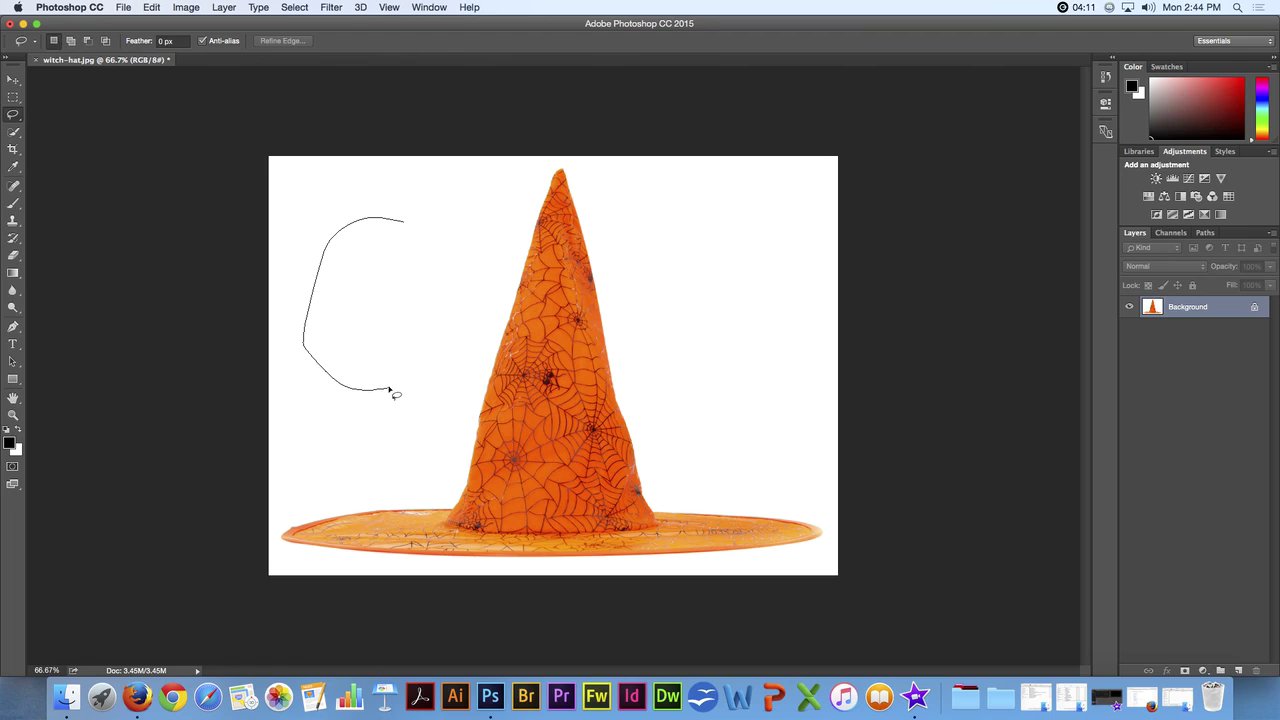
drag(390, 390, 393, 389)
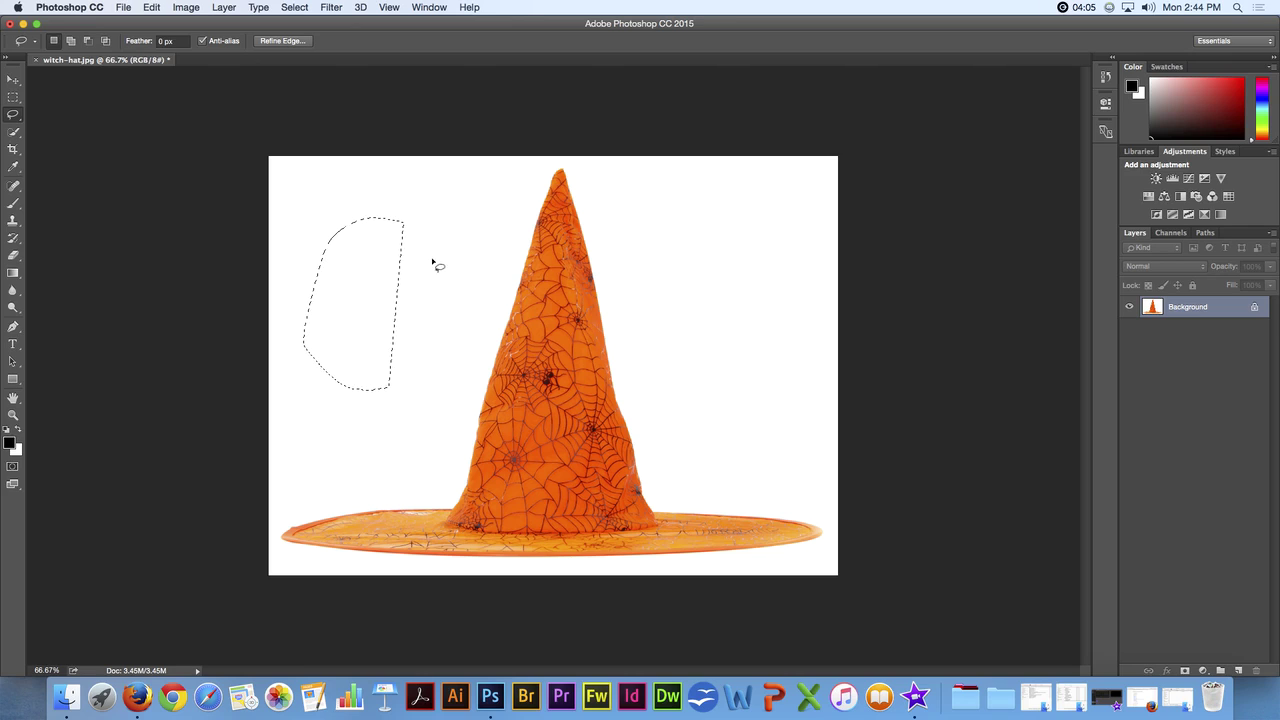
Reshape the freehand selection using the add, subtract and intersect selection modes, including a round cut-out inside it
click(71, 41)
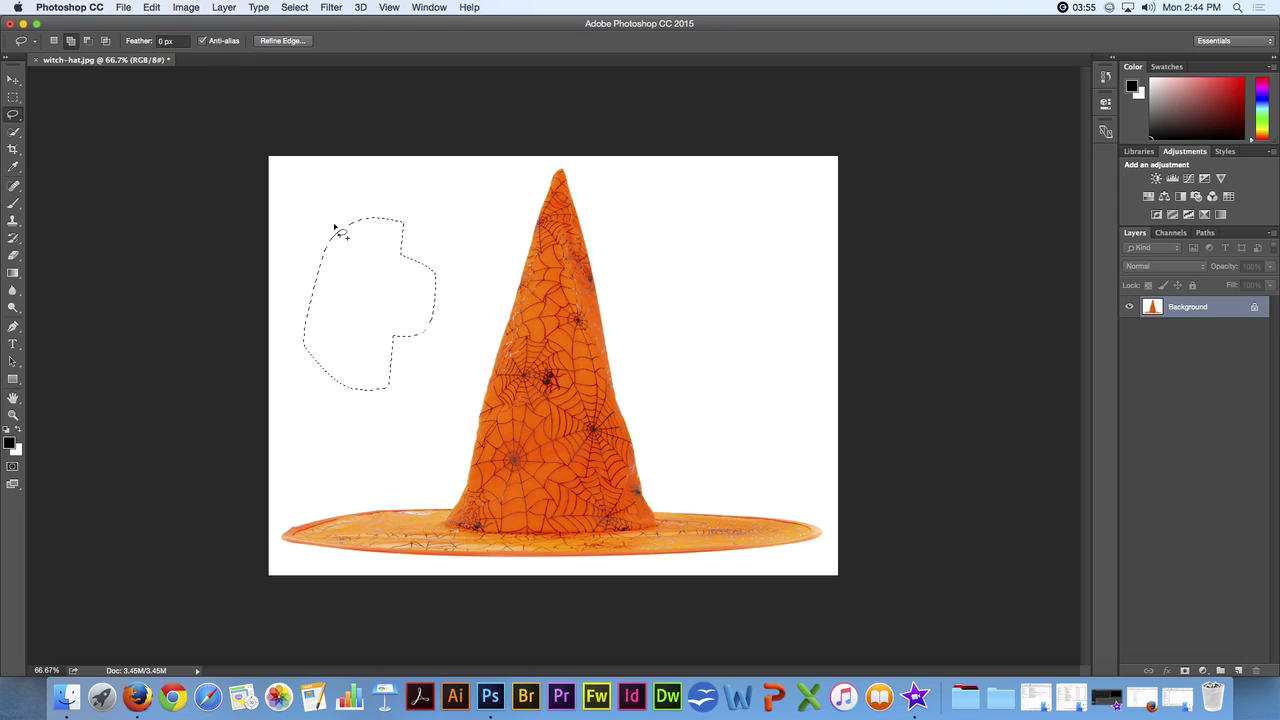
click(87, 40)
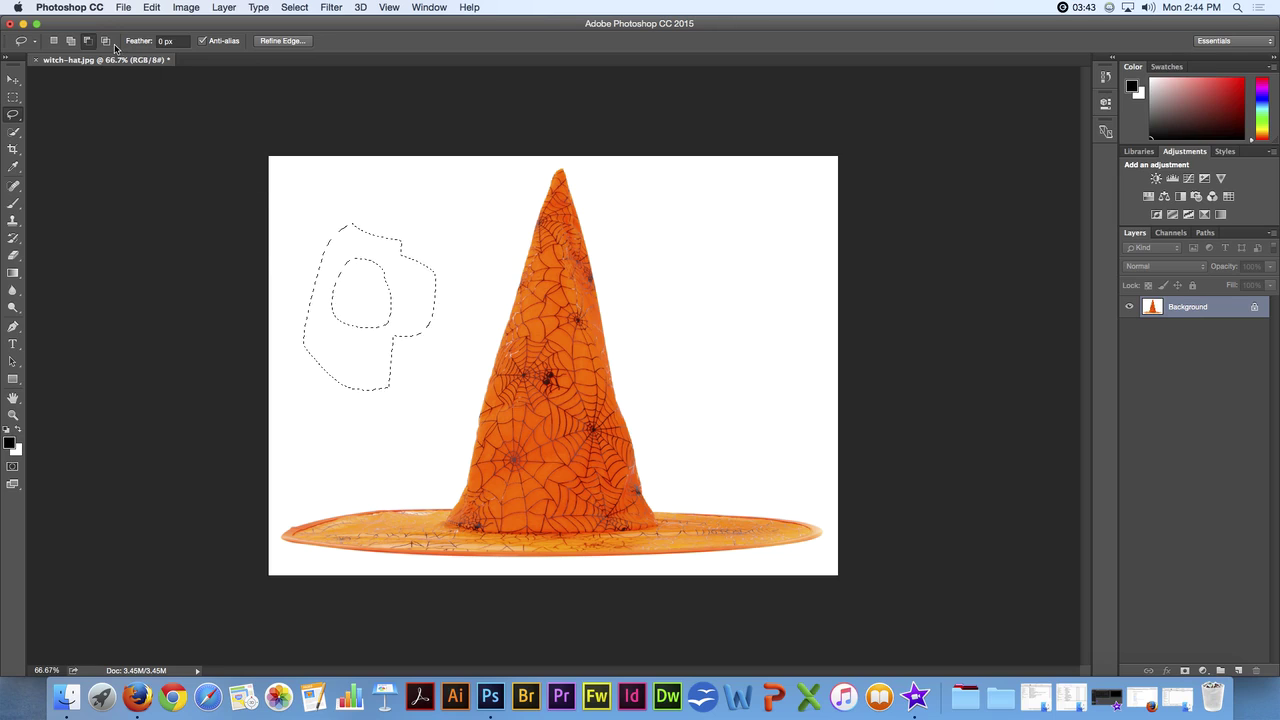
click(106, 41)
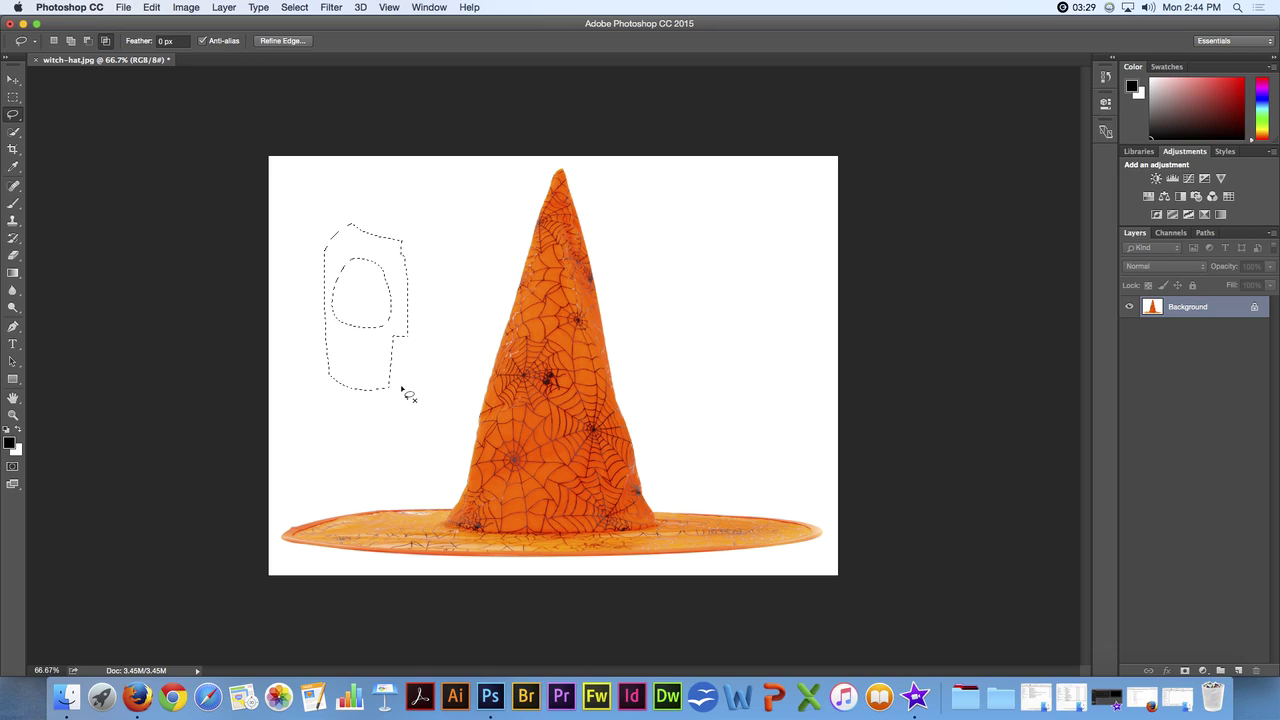
Try the temporary add, subtract and intersect modes of the Lasso Tool without drawing
key(shift)
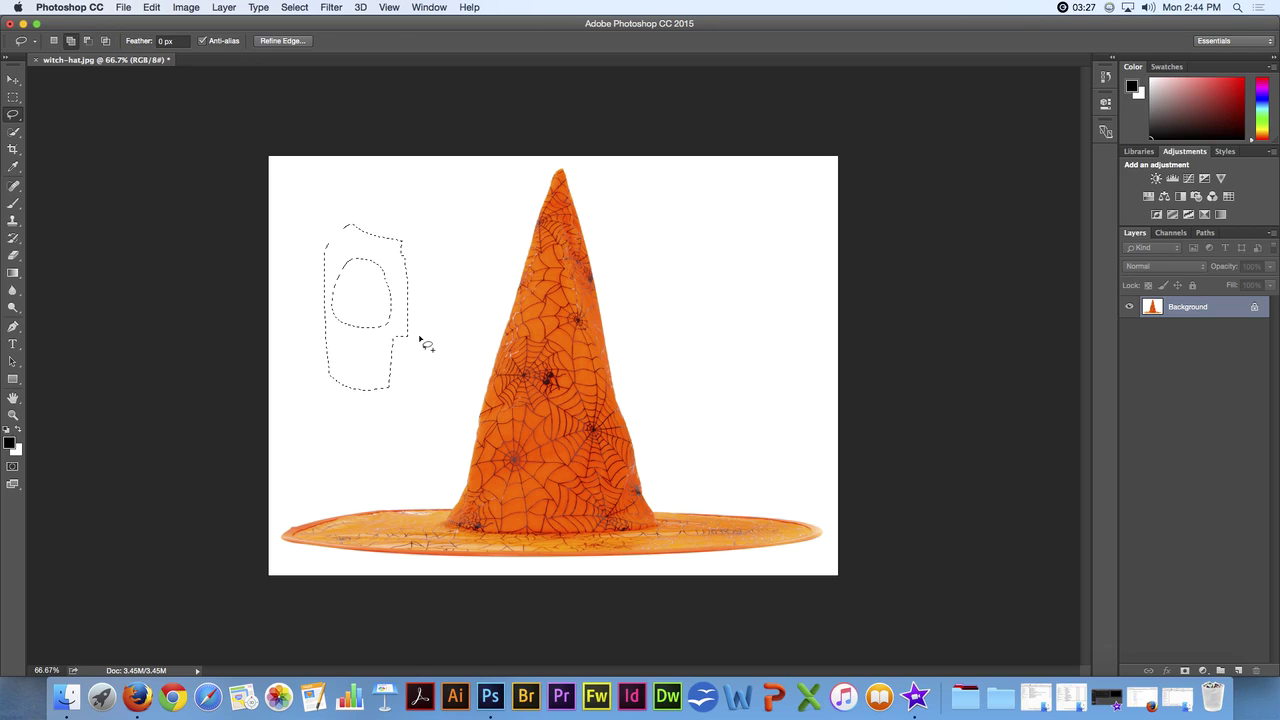
key(shift+alt)
key(alt)
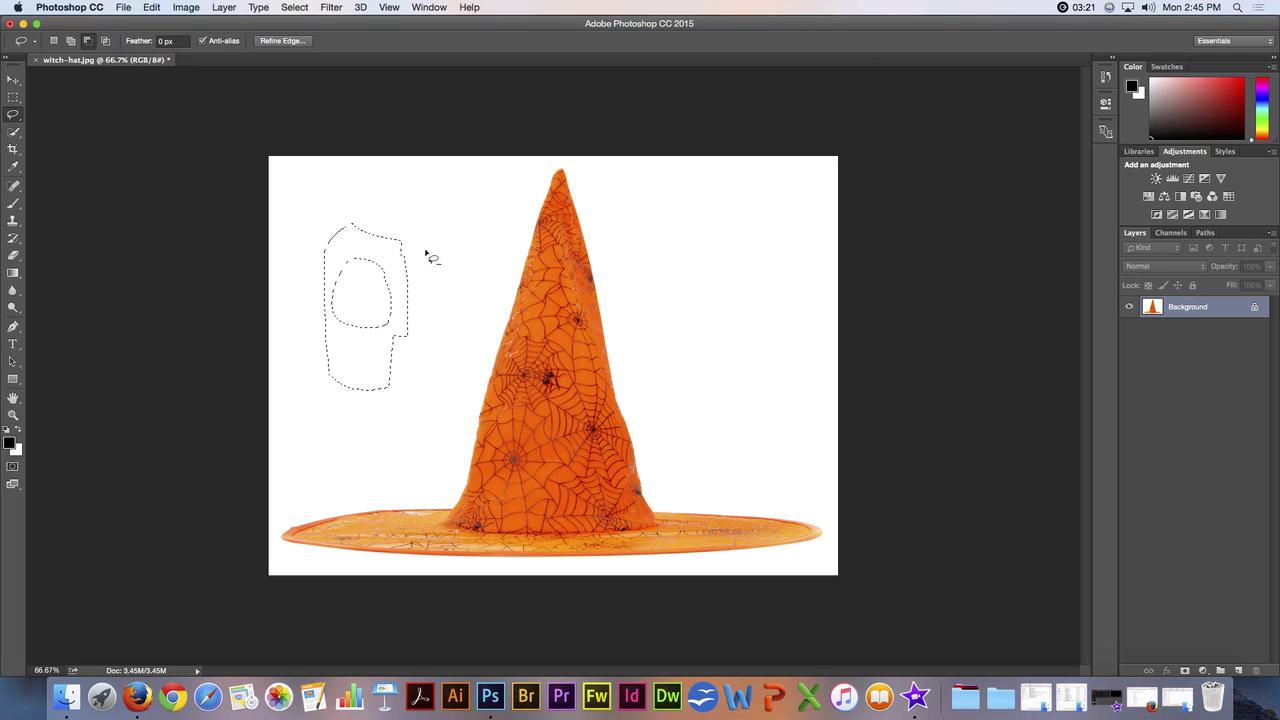
key(shift+alt)
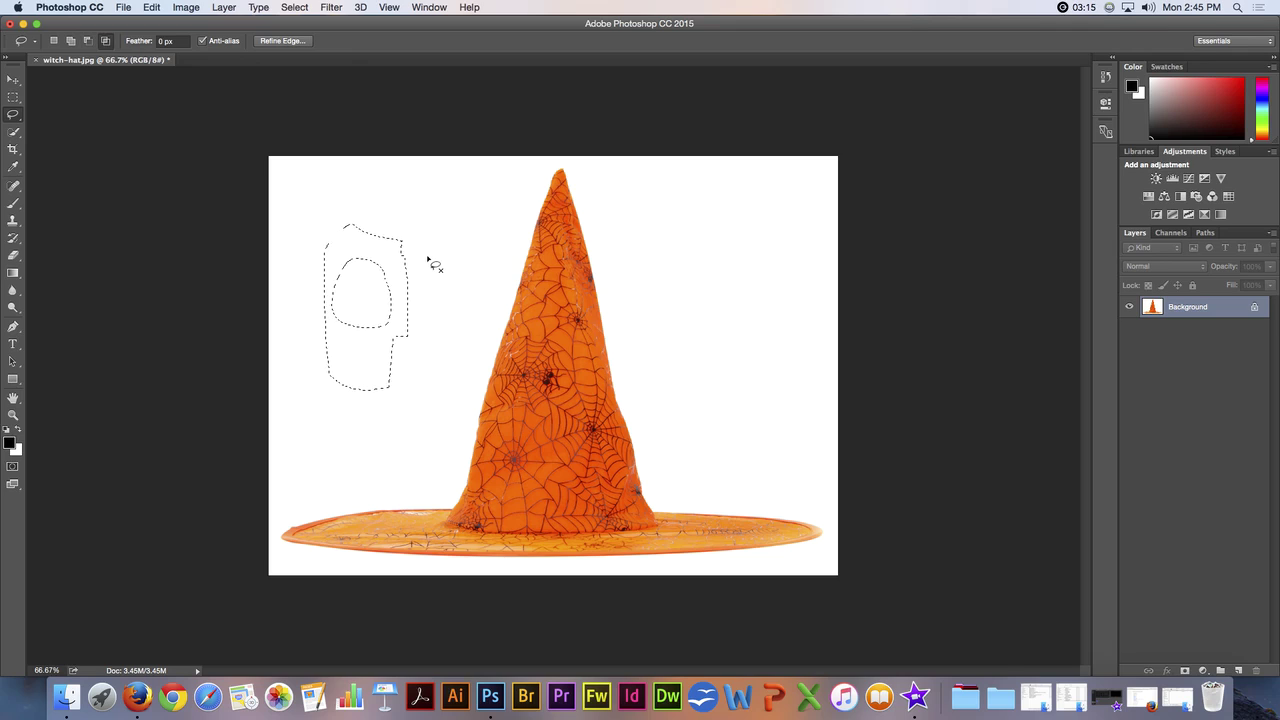
Clear the practice selection and draw a loose freehand Lasso selection around the entire hat
key(super+d)
drag(546, 184, 512, 296)
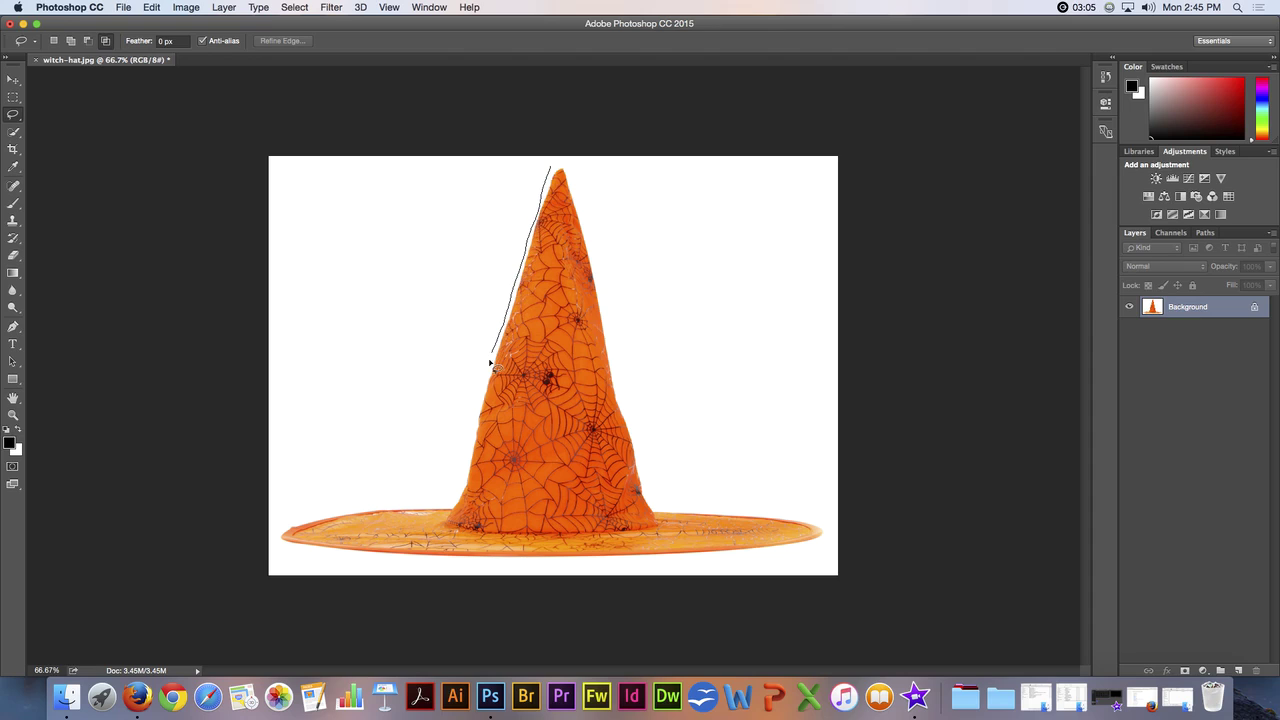
mouse_move(477, 410)
mouse_down()
mouse_move(464, 466)
mouse_move(400, 500)
mouse_move(285, 519)
mouse_move(278, 548)
mouse_move(346, 564)
mouse_move(659, 565)
mouse_move(786, 557)
mouse_move(828, 534)
mouse_move(775, 512)
mouse_move(675, 507)
mouse_move(649, 457)
mouse_move(595, 210)
mouse_move(553, 162)
mouse_up()
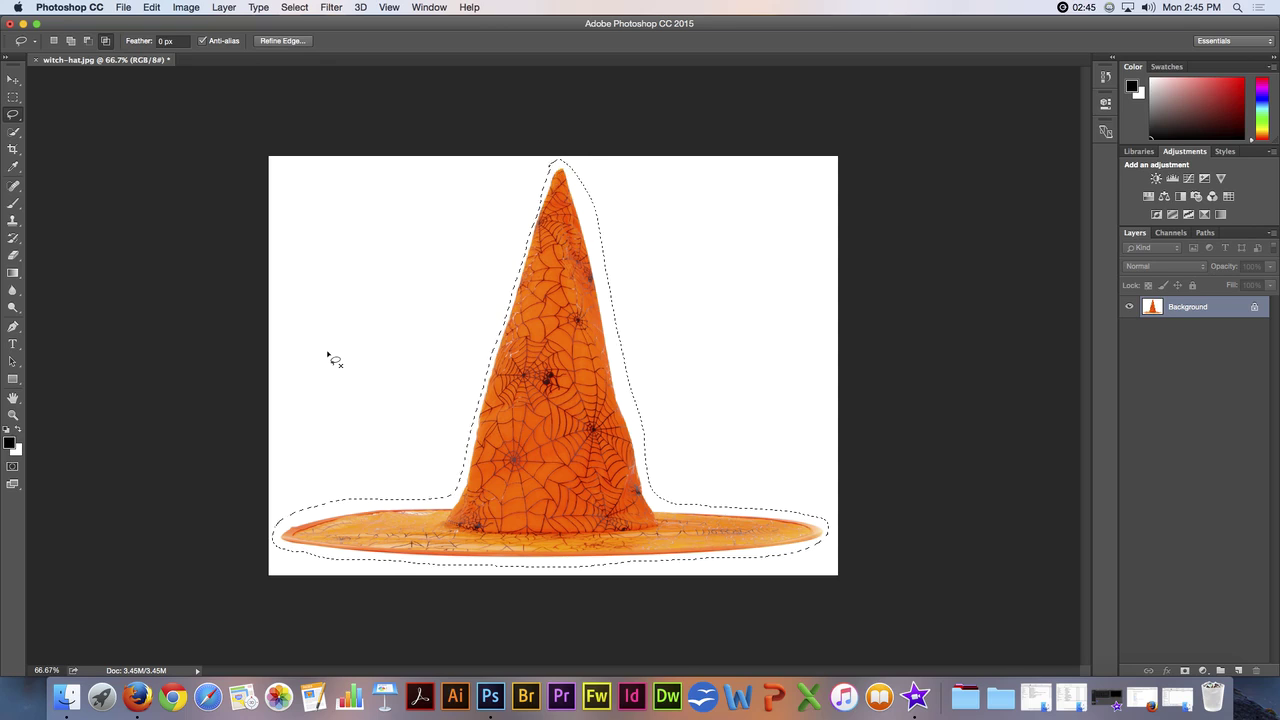
Open Refine Edge for the hat selection, look through the view modes and keep the On Black view
click(271, 42)
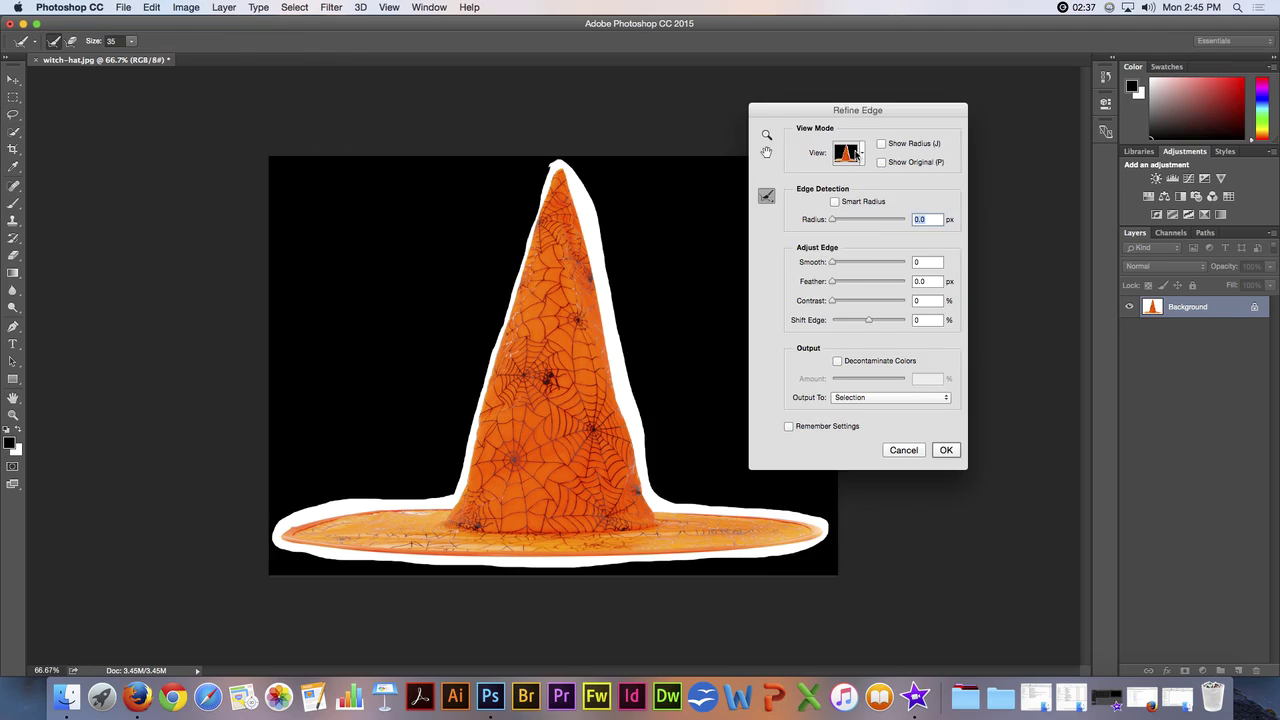
click(863, 156)
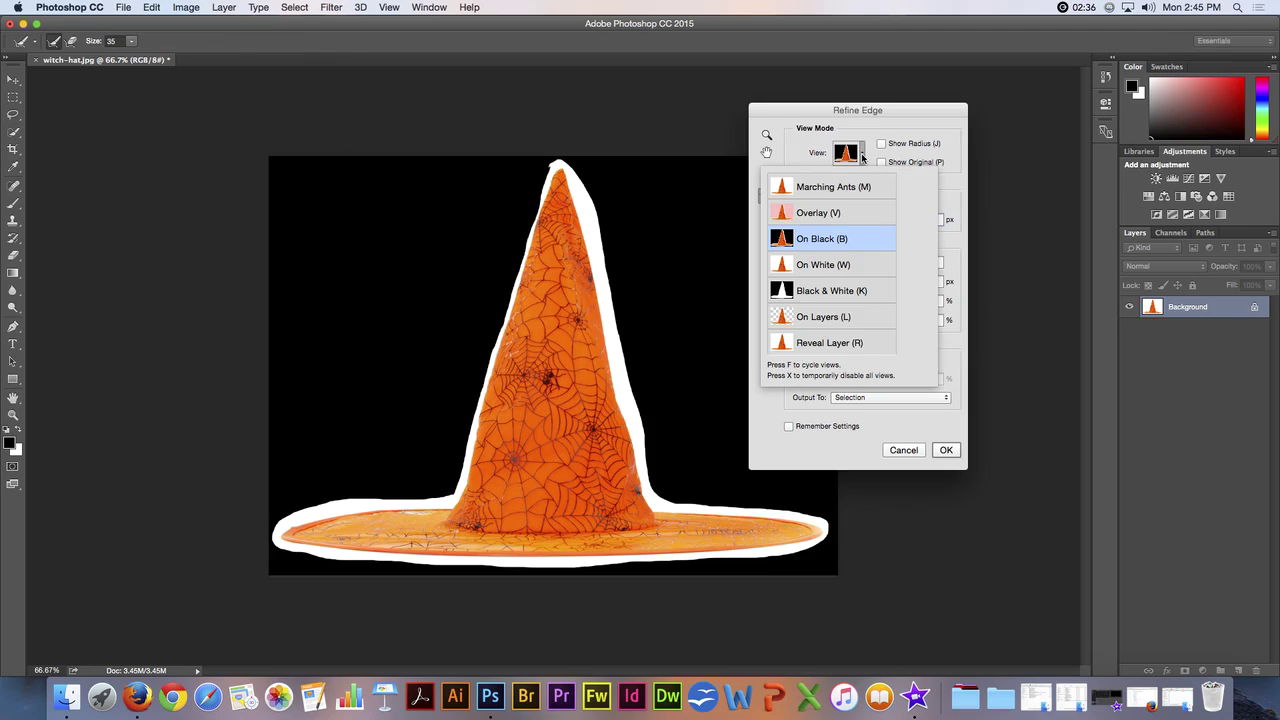
click(864, 186)
click(938, 128)
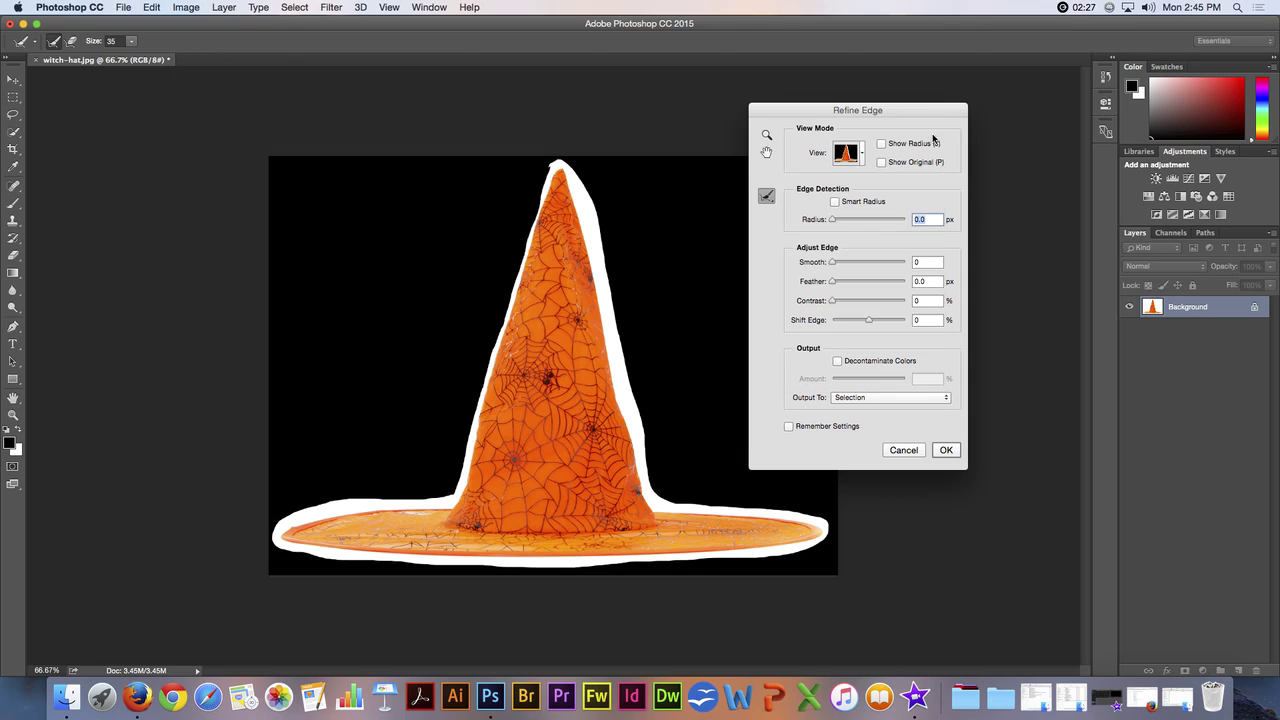
Paint over the white fringe all around the hat's outline with the Refine Radius Tool at size 45
click(767, 197)
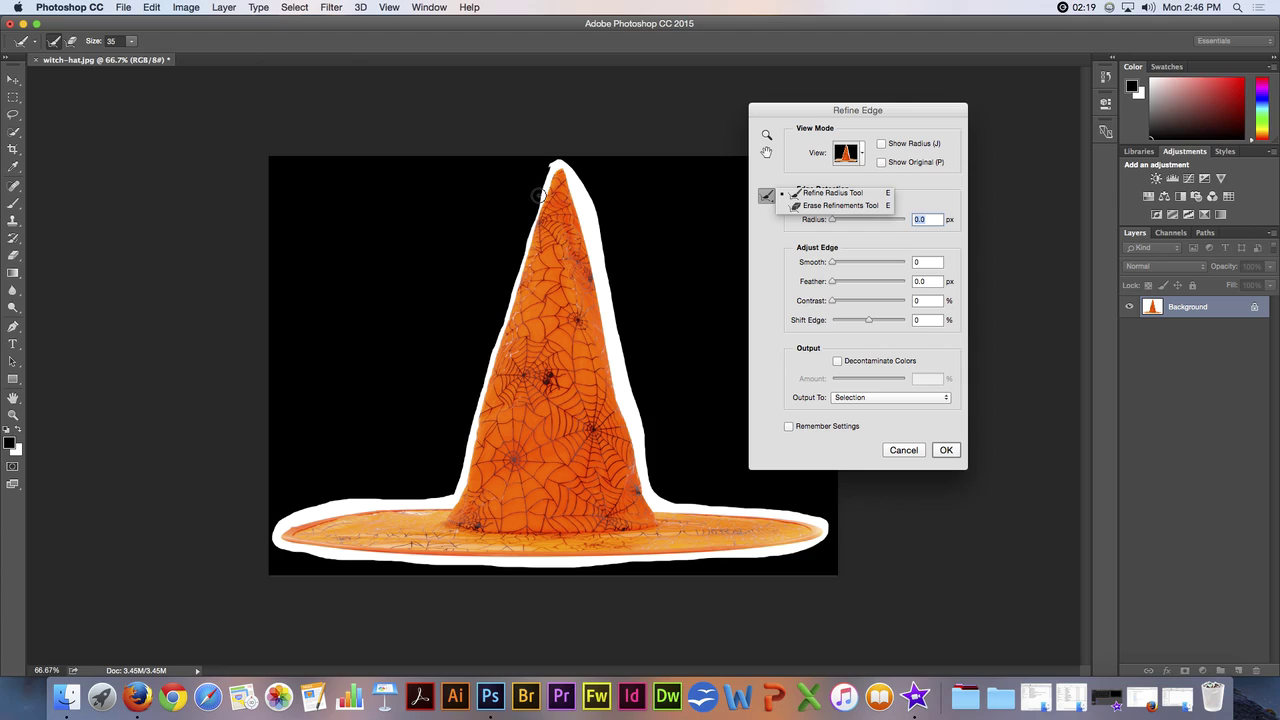
key(bracketright)
key(bracketright)
key(bracketright)
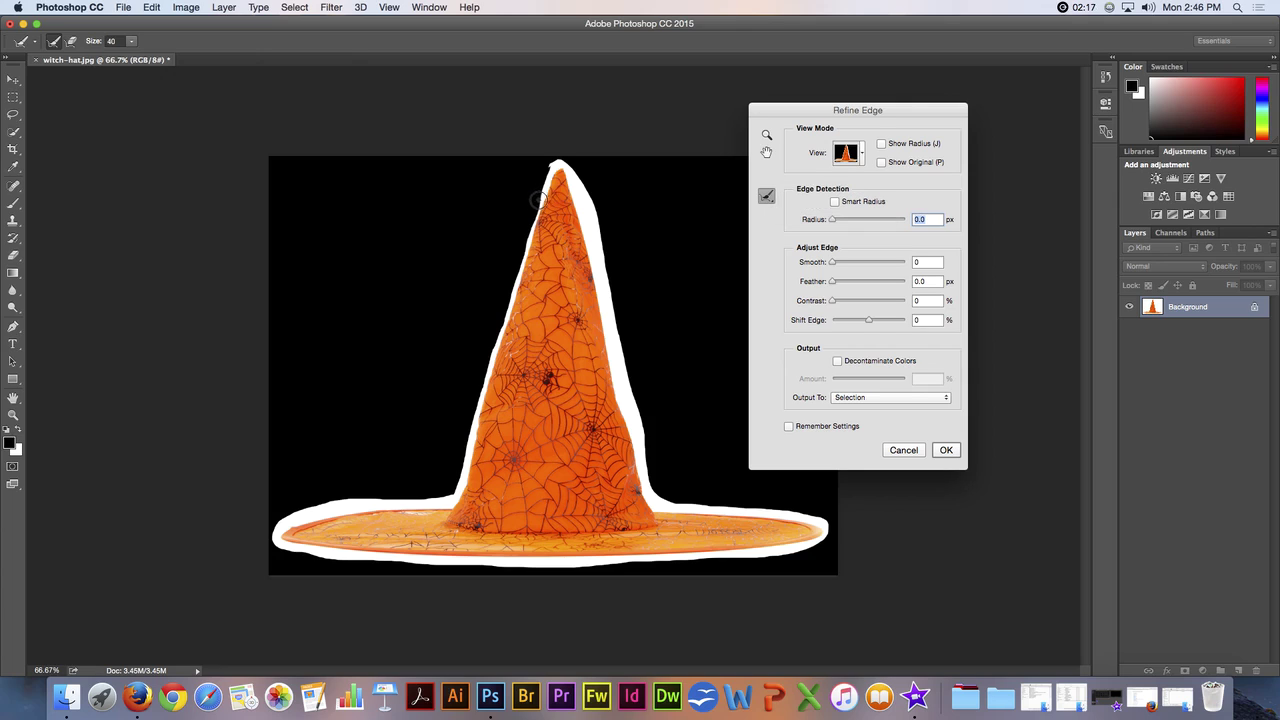
key(bracketleft)
mouse_move(553, 163)
mouse_down()
mouse_move(460, 495)
mouse_move(306, 511)
mouse_move(277, 531)
mouse_move(347, 497)
mouse_move(440, 471)
mouse_up()
mouse_move(390, 519)
mouse_down()
mouse_move(273, 535)
mouse_move(256, 559)
mouse_move(273, 526)
mouse_move(279, 545)
mouse_move(315, 552)
mouse_move(624, 554)
mouse_move(398, 562)
mouse_up()
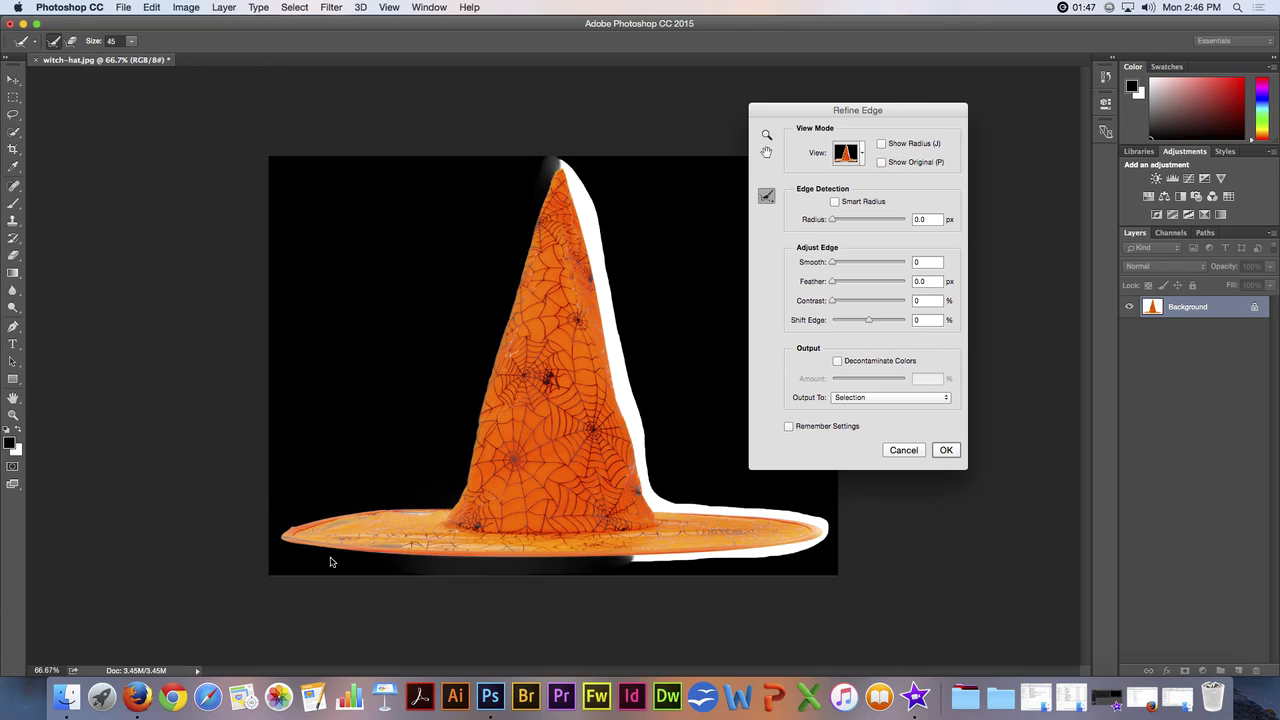
mouse_move(626, 556)
mouse_down()
mouse_move(799, 548)
mouse_move(822, 527)
mouse_move(654, 508)
mouse_move(659, 499)
mouse_move(818, 510)
mouse_up()
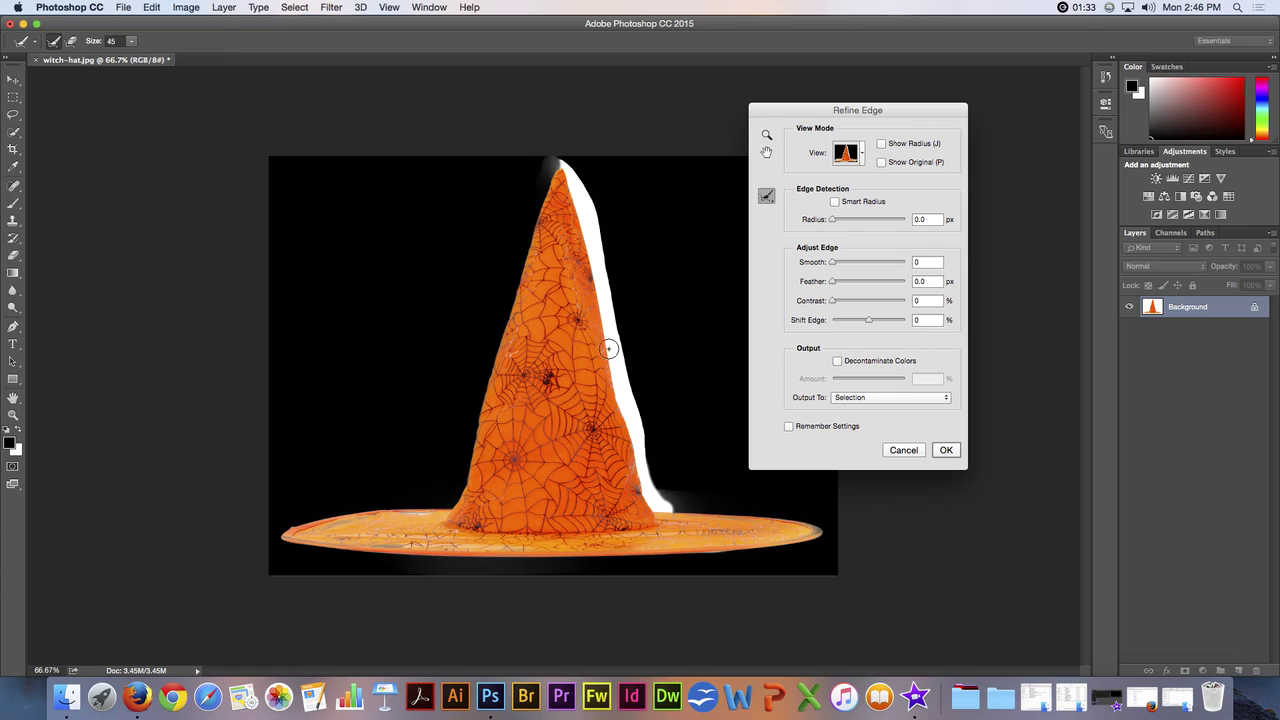
drag(553, 166, 581, 190)
mouse_move(596, 228)
mouse_down()
mouse_move(638, 430)
mouse_move(662, 502)
mouse_move(684, 511)
mouse_up()
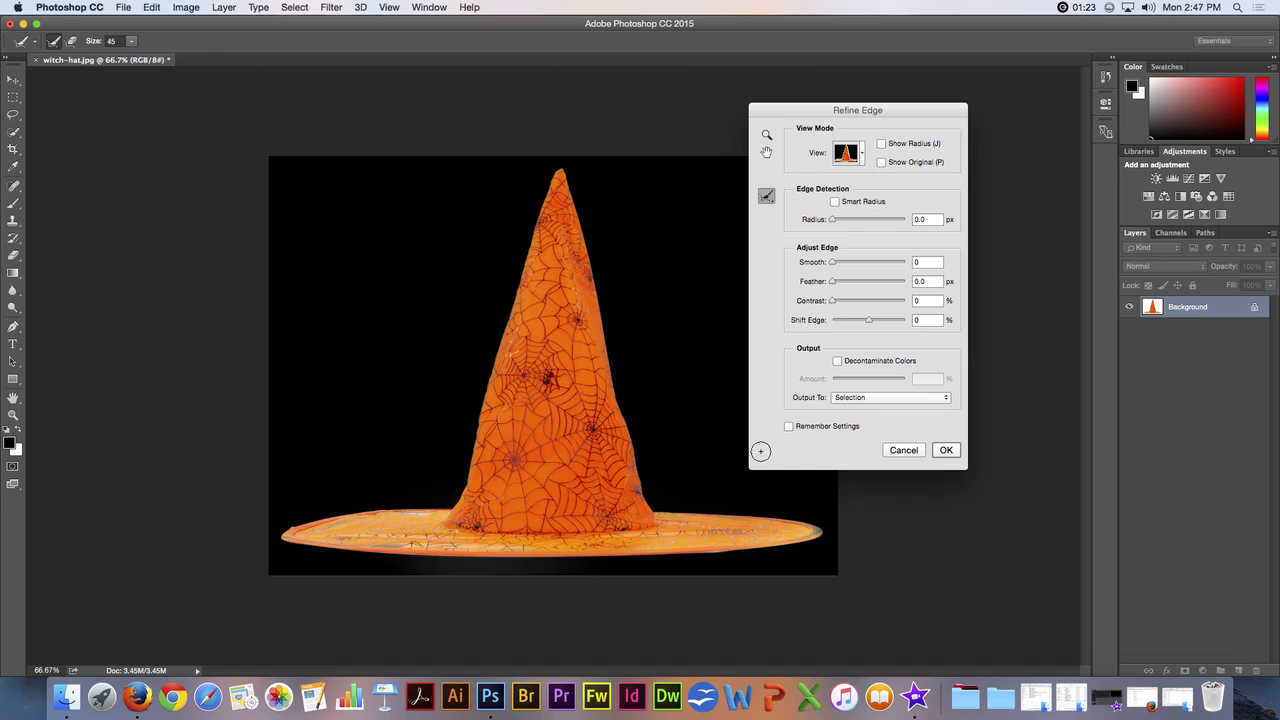
Restore over-refined areas on both ends of the brim and the cone's lower edge using the Erase Refinements Tool at size 30
click(766, 196)
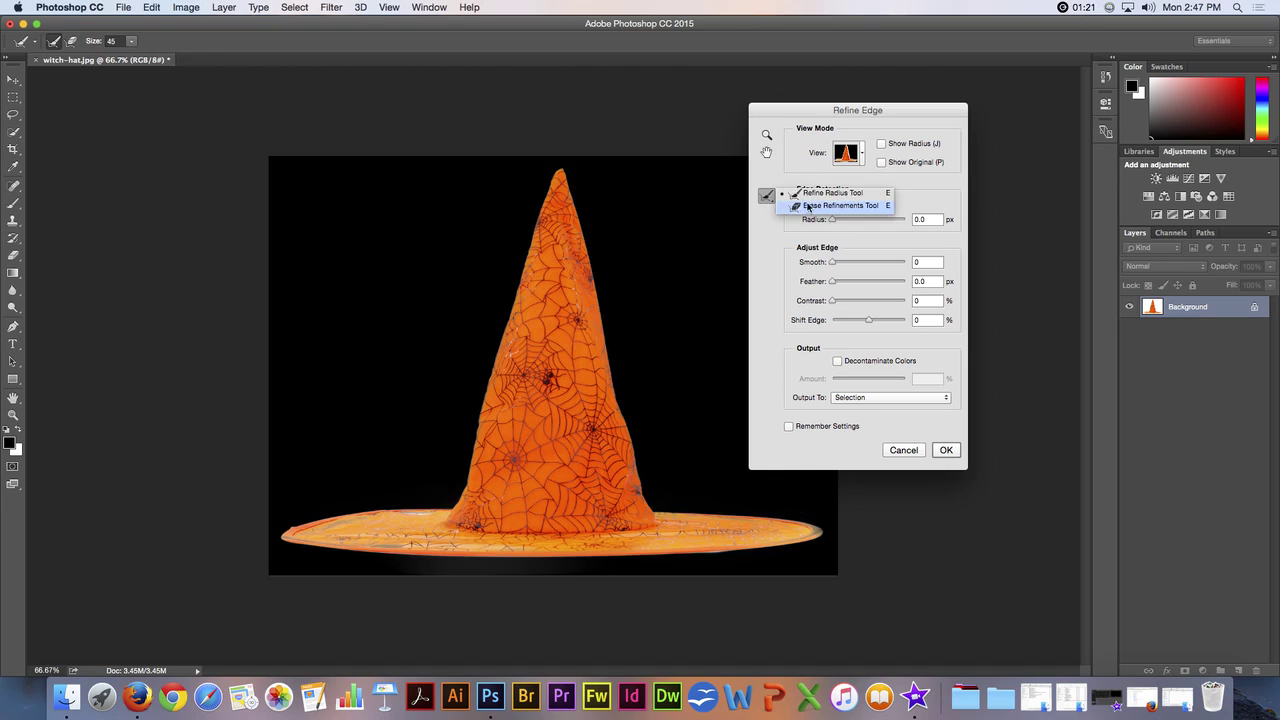
click(811, 206)
key(bracketleft)
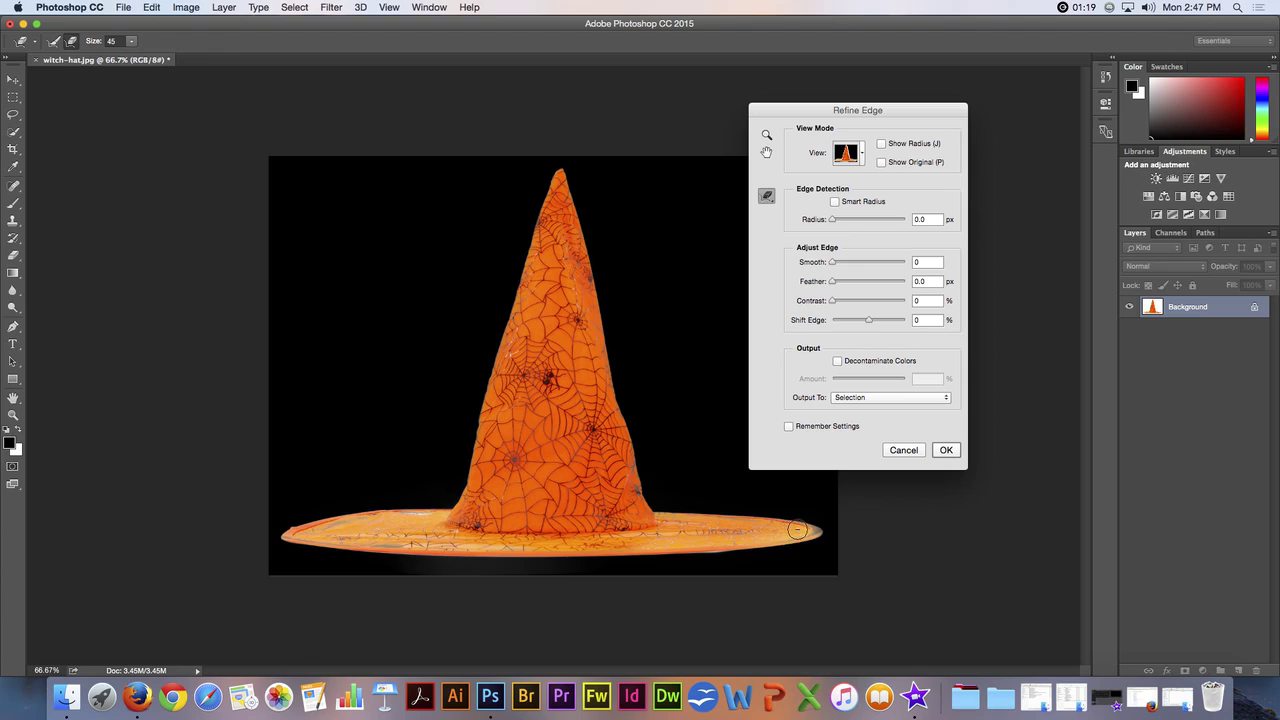
key(bracketleft)
drag(815, 531, 776, 530)
mouse_move(424, 520)
mouse_down()
mouse_move(438, 517)
mouse_move(328, 535)
mouse_up()
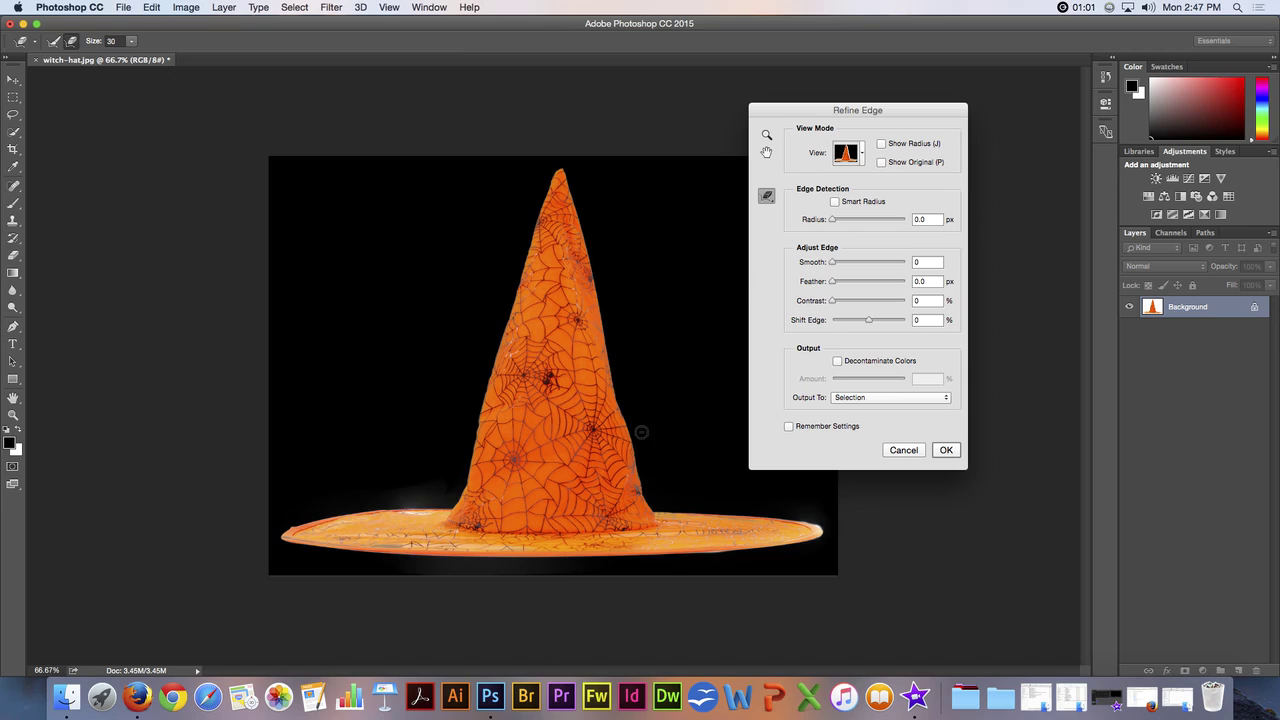
drag(629, 462, 633, 509)
Try Shift Edge at +100%, set it back to 0%, and apply the refinement with the output as Selection
drag(869, 321, 915, 318)
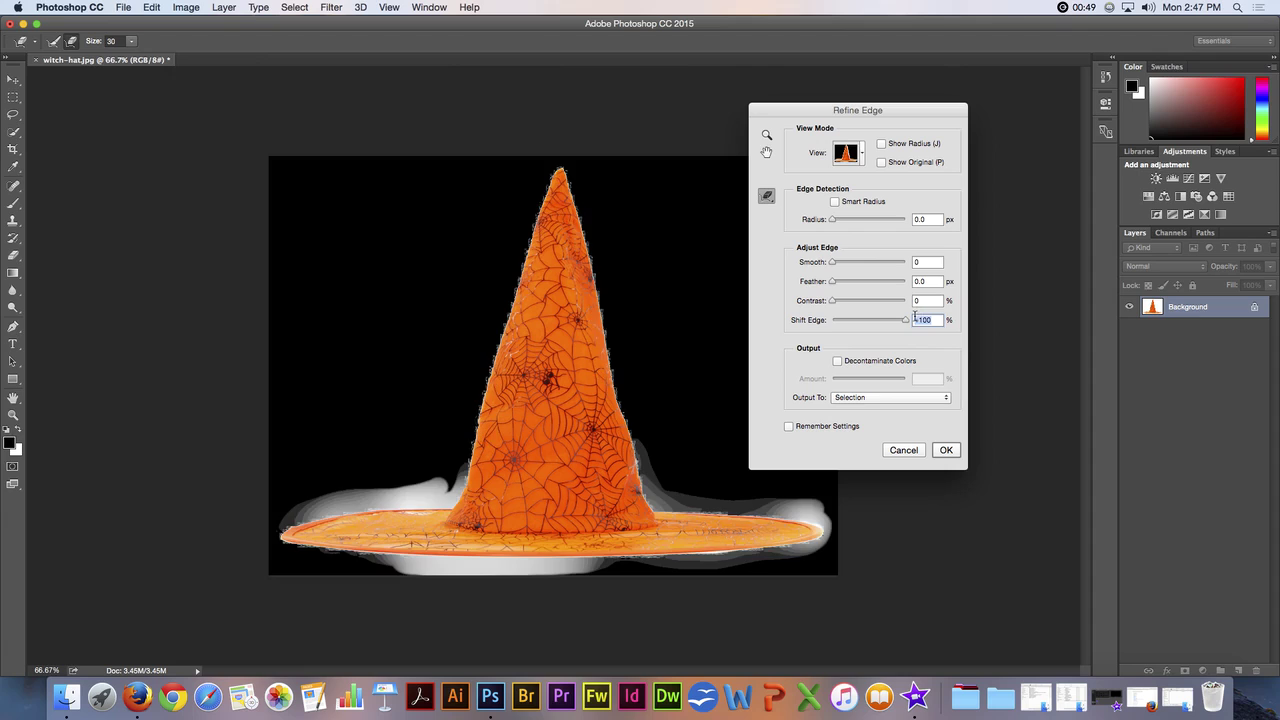
text(0)
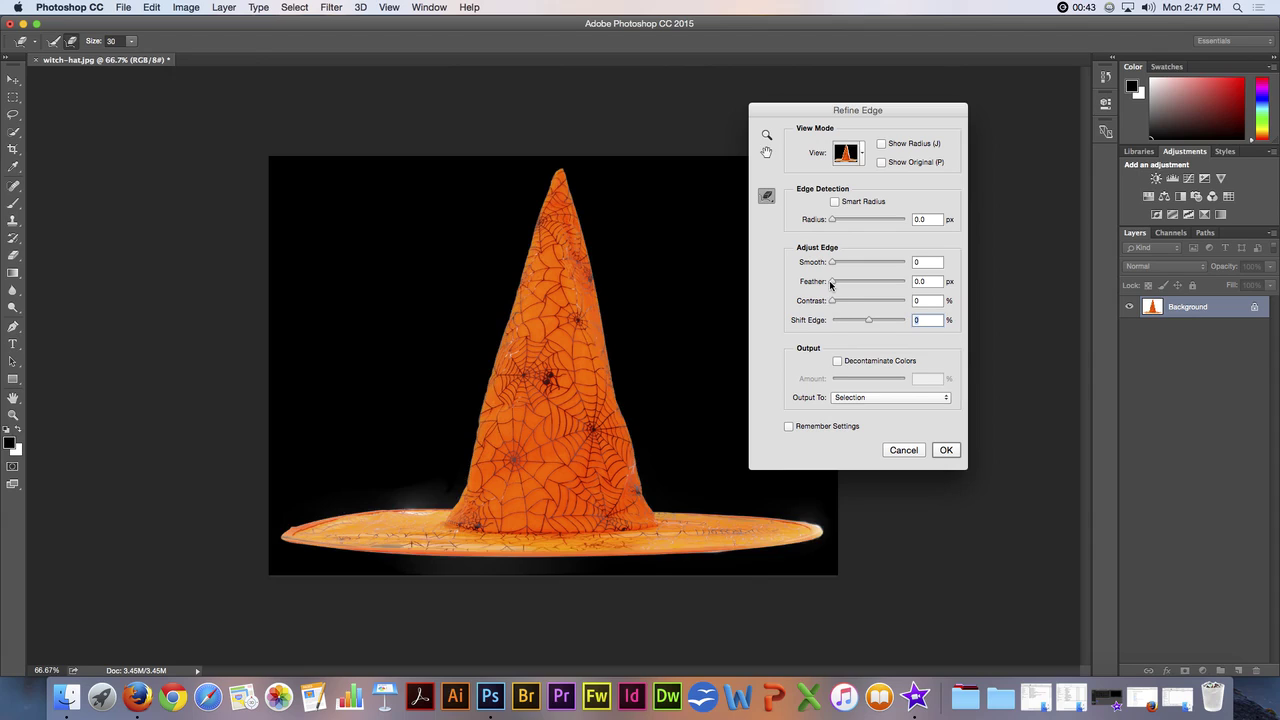
click(880, 398)
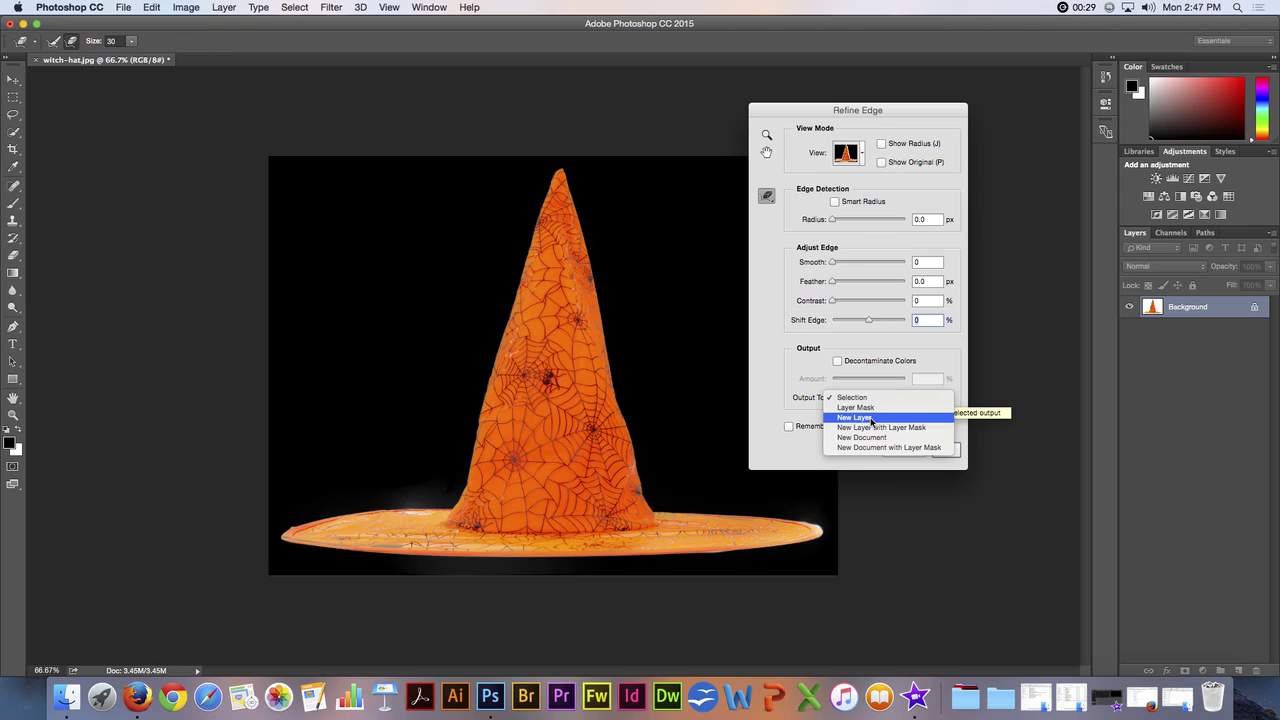
click(856, 397)
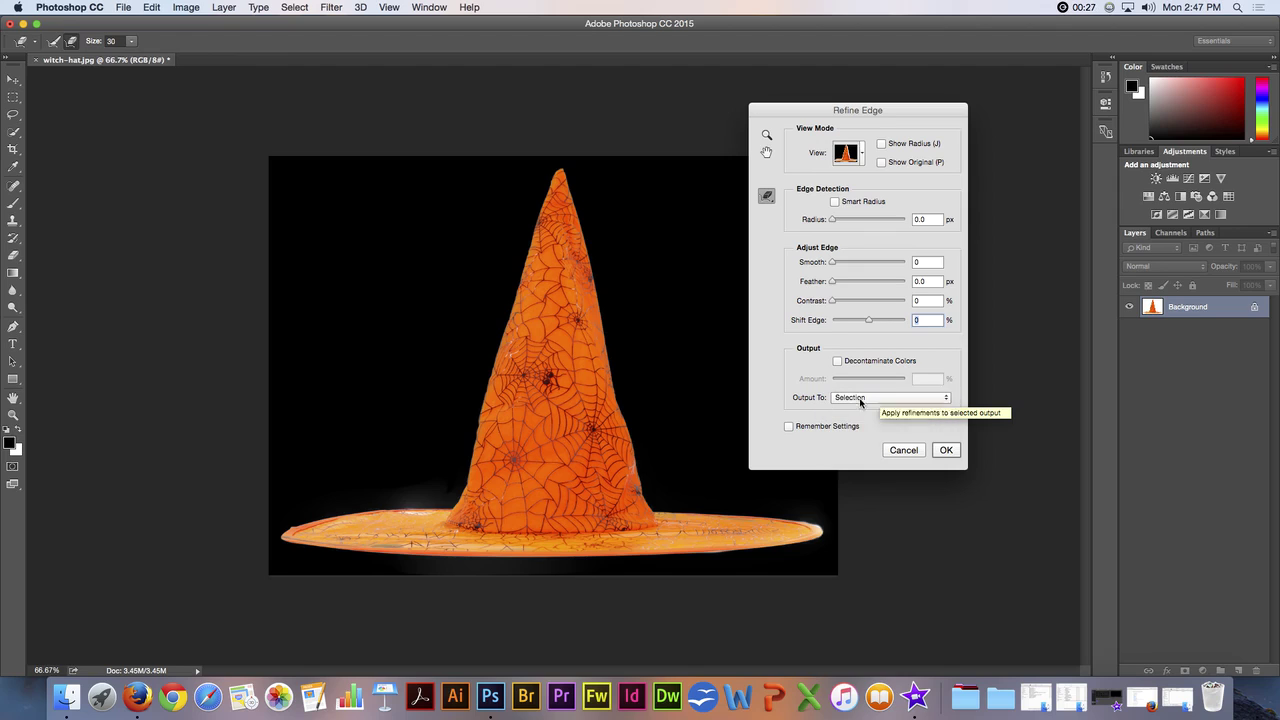
click(945, 449)
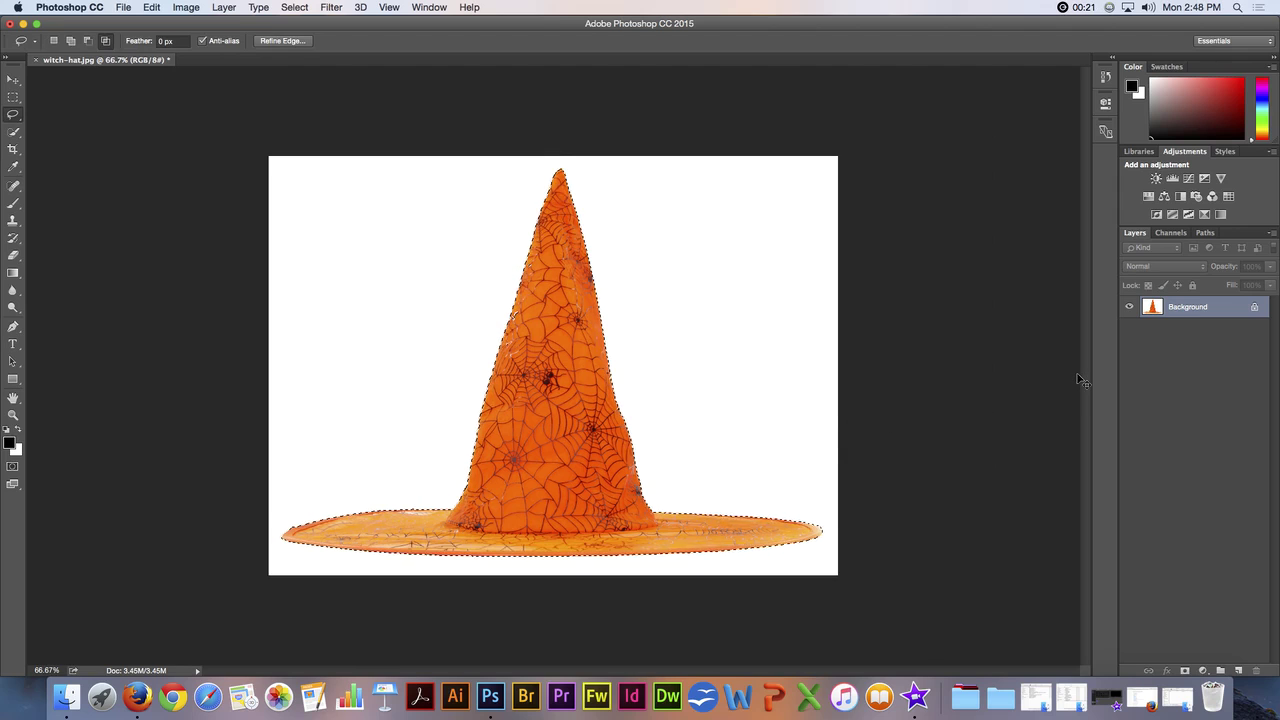
Copy the selected hat to a new layer and hide the Background layer
key(super+j)
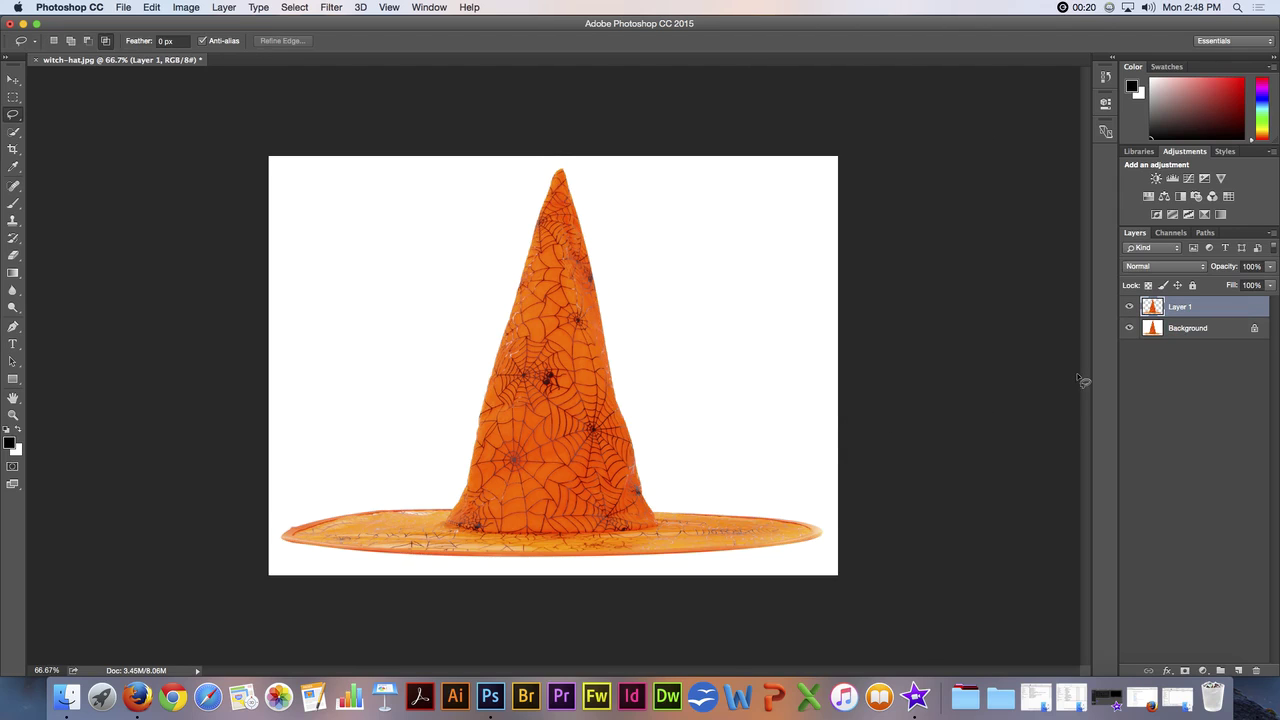
click(1129, 328)
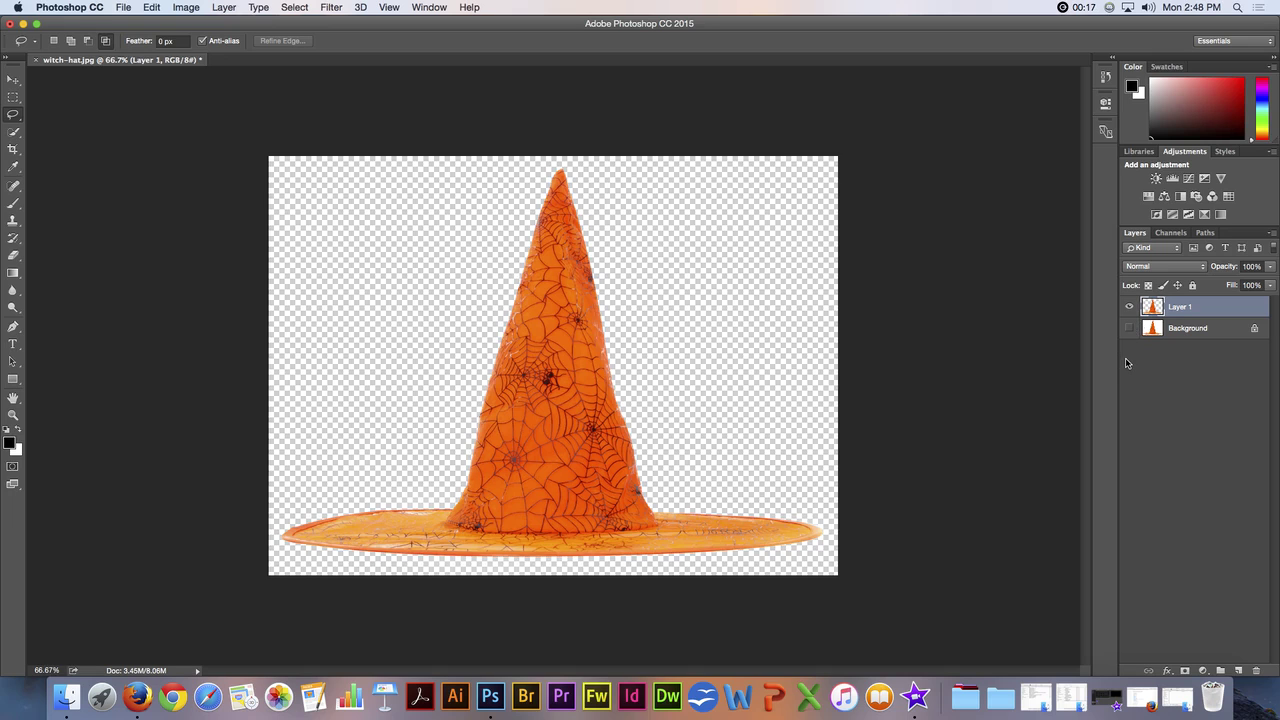